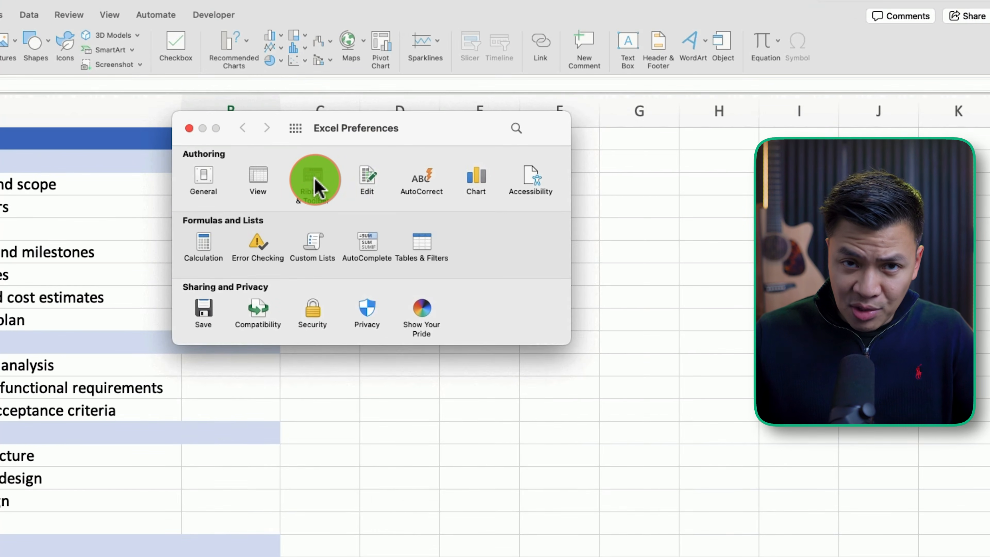
# Open the Ribbon & Toolbar settings in the preferences.
pyautogui.click(315, 183)
pyautogui.click(452, 449)
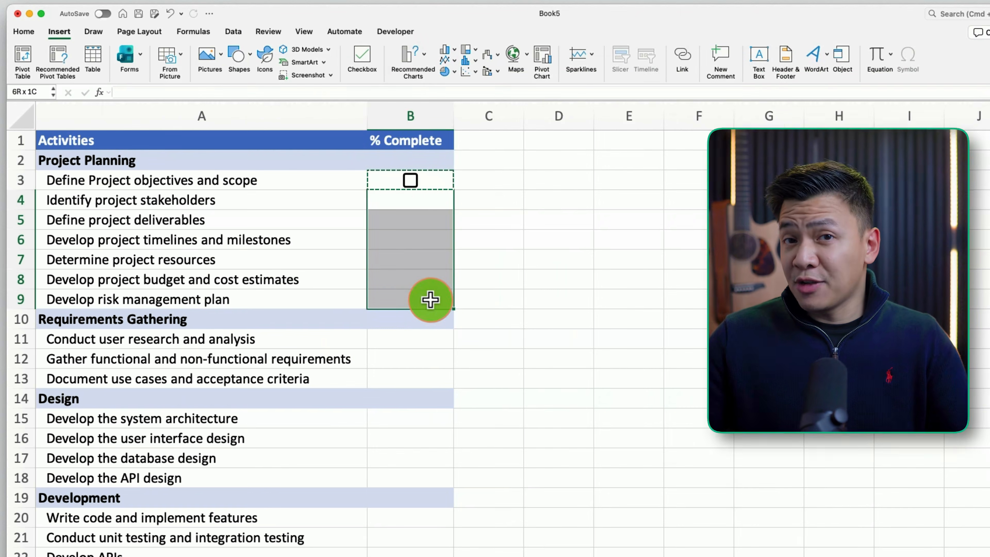
# Paste the copied B3 checkbox into the other task rows of column B, including B4:B9, B11:B13 and B15:B18.
pyautogui.press('super+v')
pyautogui.moveTo(413, 339); pyautogui.dragTo(419, 375)
pyautogui.press('super+v')
pyautogui.moveTo(419, 414); pyautogui.dragTo(416, 456)
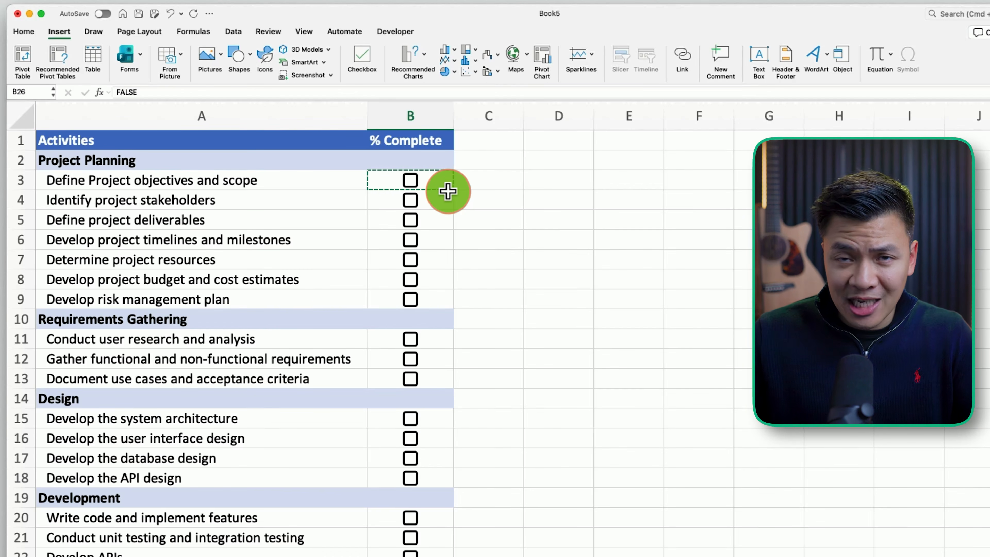
# Enter the formula =COUNTIF(B3:B9;"TRUE") in B2 to count the ticked Project Planning tasks.
pyautogui.write('COUNTIF')
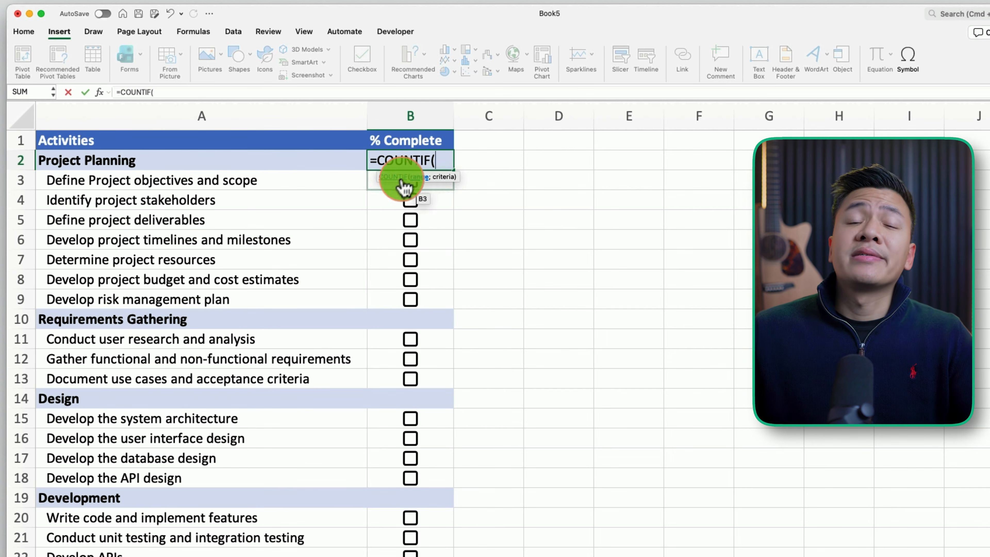
pyautogui.write('(')
pyautogui.moveTo(377, 186); pyautogui.dragTo(380, 297)
pyautogui.write(';"')
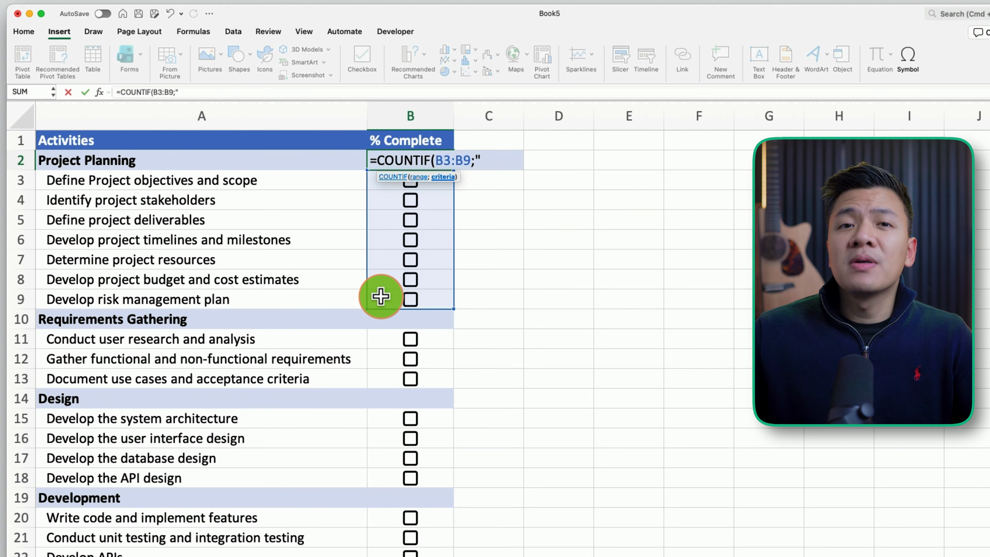
pyautogui.write('TRUE")')
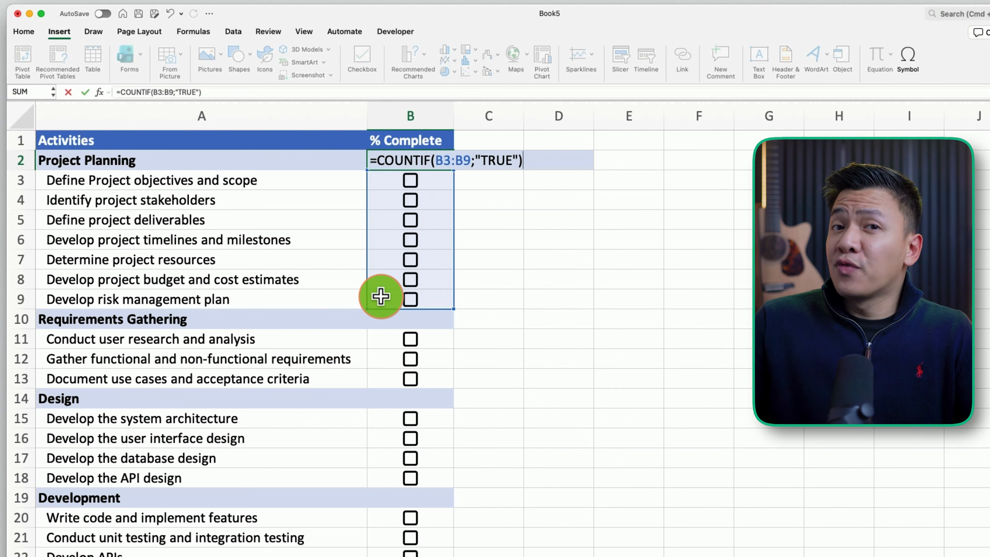
pyautogui.press('Return')
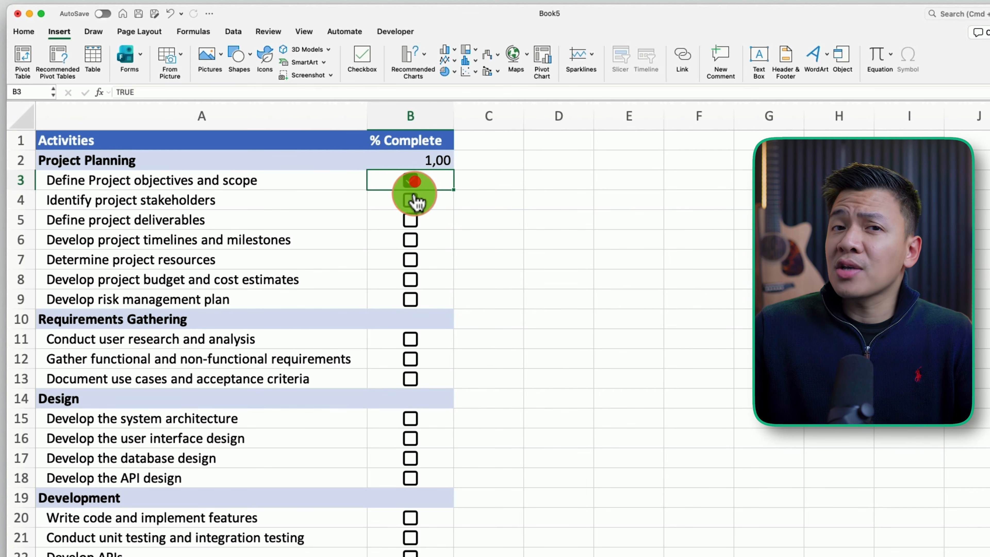
# Extend the B2 formula to =COUNTIF(B3:B9;"TRUE")/COUNTA(A3:A9) so it gives the share of completed tasks.
pyautogui.click(435, 160)
pyautogui.click(257, 92)
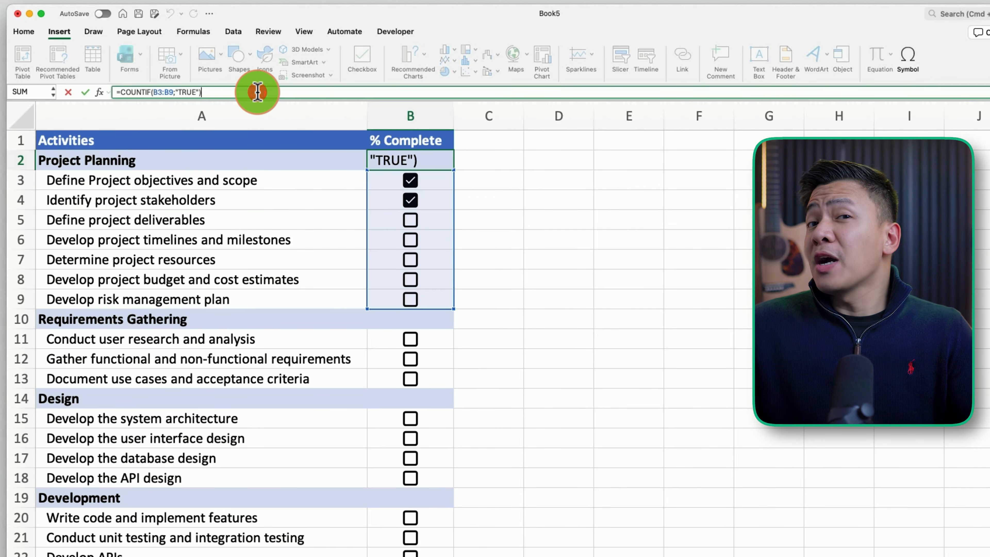
pyautogui.write('/COUNTA(')
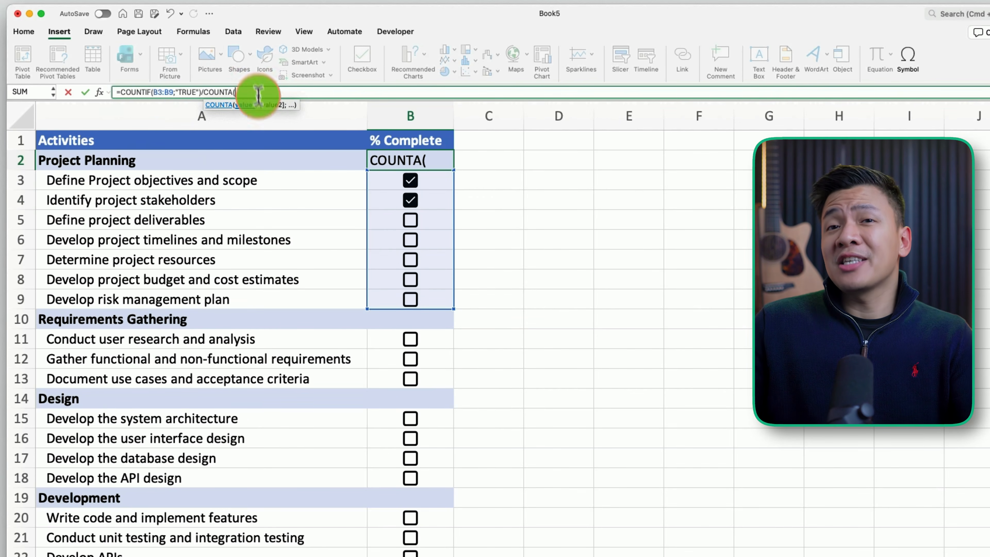
pyautogui.moveTo(238, 183); pyautogui.dragTo(239, 291)
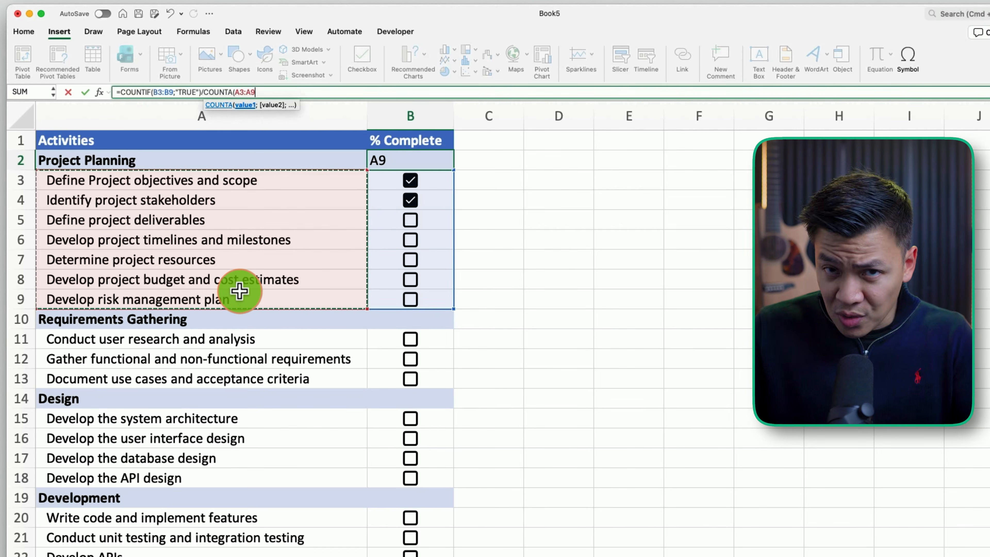
pyautogui.write(')')
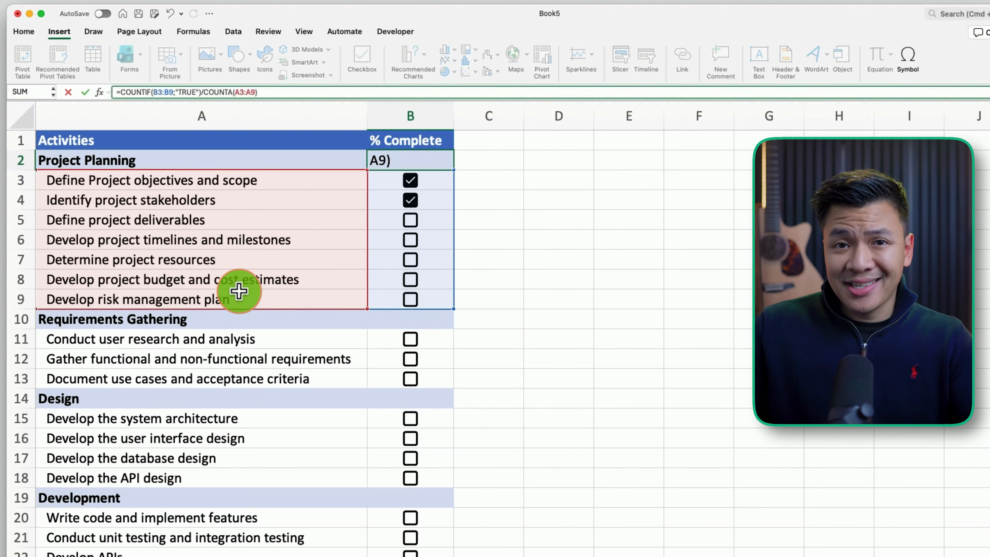
pyautogui.press('Return')
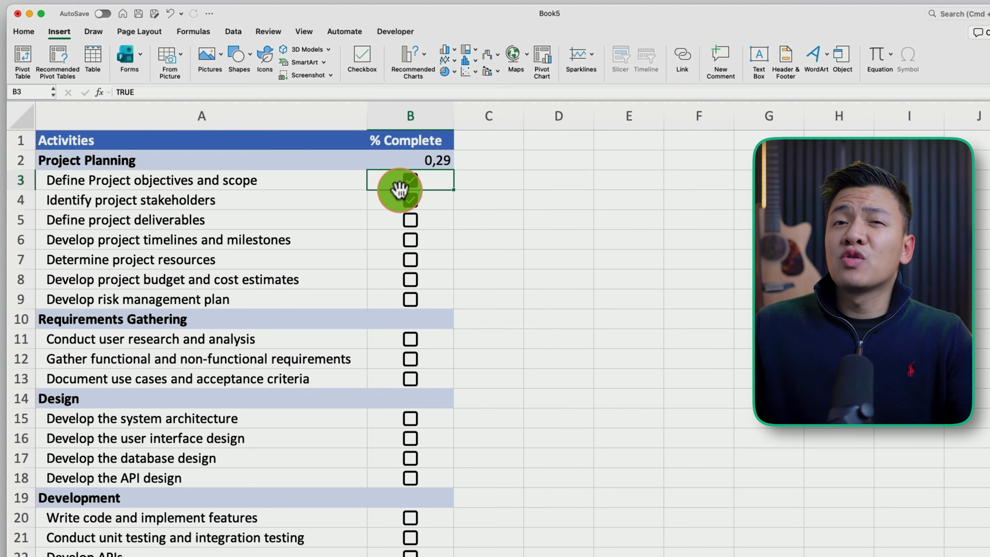
# Format the Project Planning result in B2 as a percentage and centre it in the cell.
pyautogui.click(409, 156)
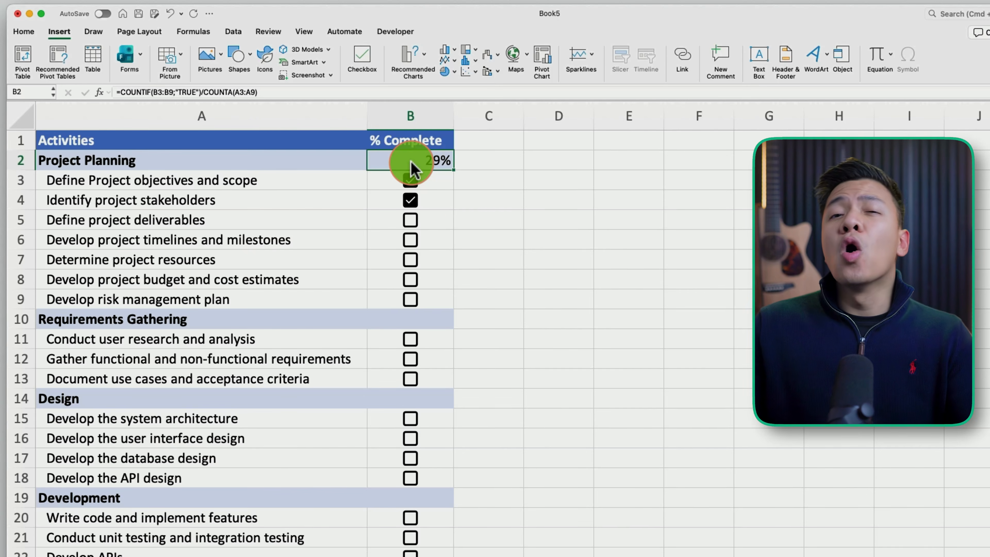
pyautogui.click(469, 210)
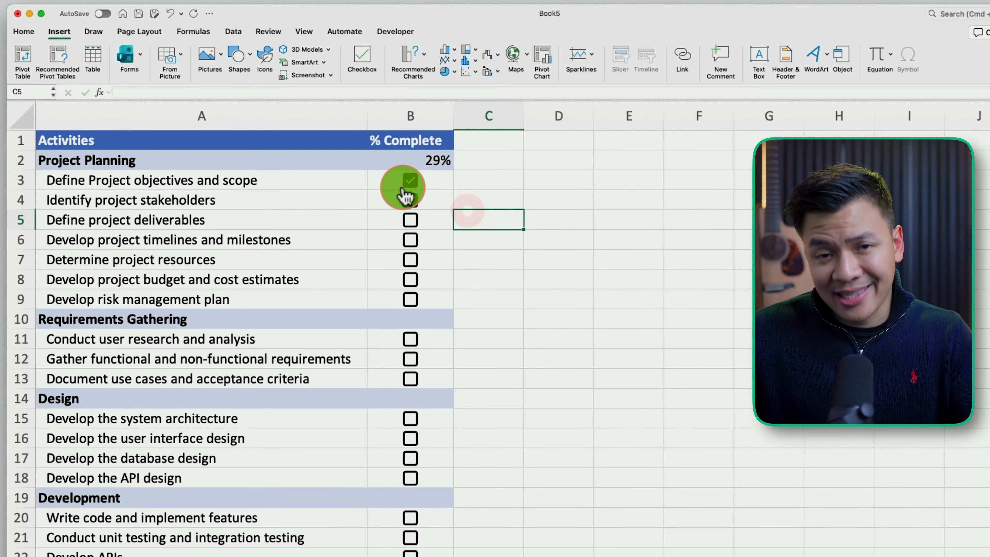
pyautogui.click(394, 159)
pyautogui.click(24, 31)
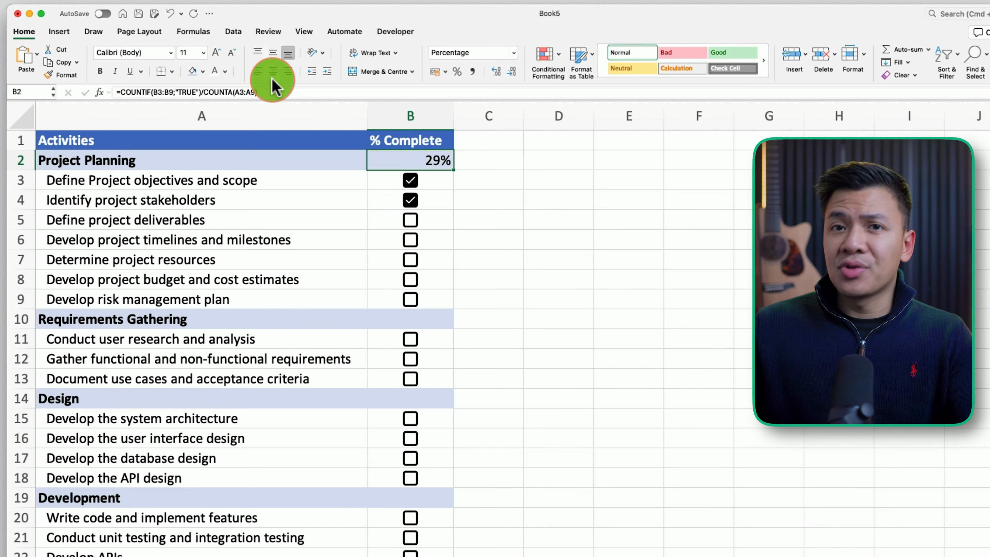
# Copy the B2 completion formula to the other section header rows in column B, fitting its ranges to each section's tasks.
pyautogui.press('super+c')
pyautogui.click(430, 318)
pyautogui.press('super+v')
pyautogui.doubleClick(430, 318)
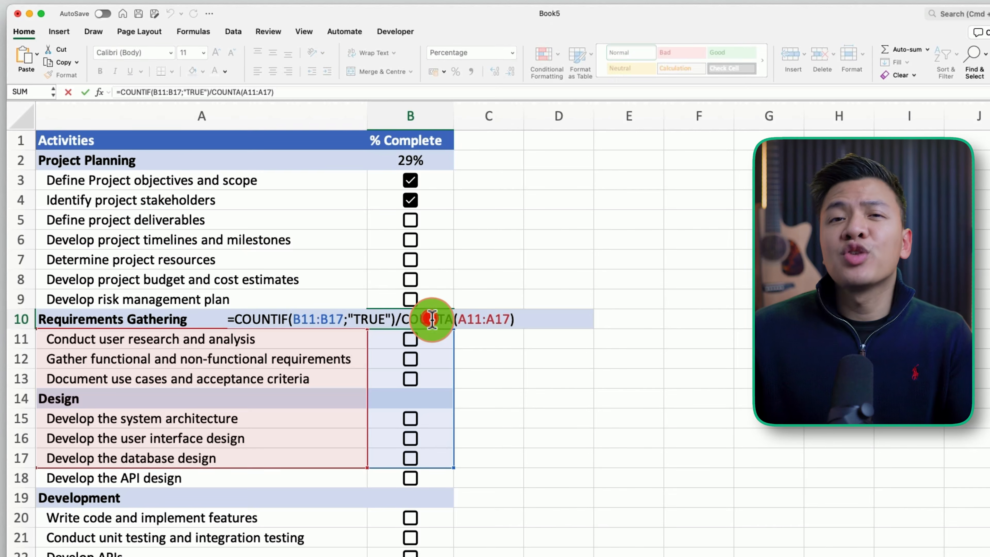
pyautogui.click(426, 399)
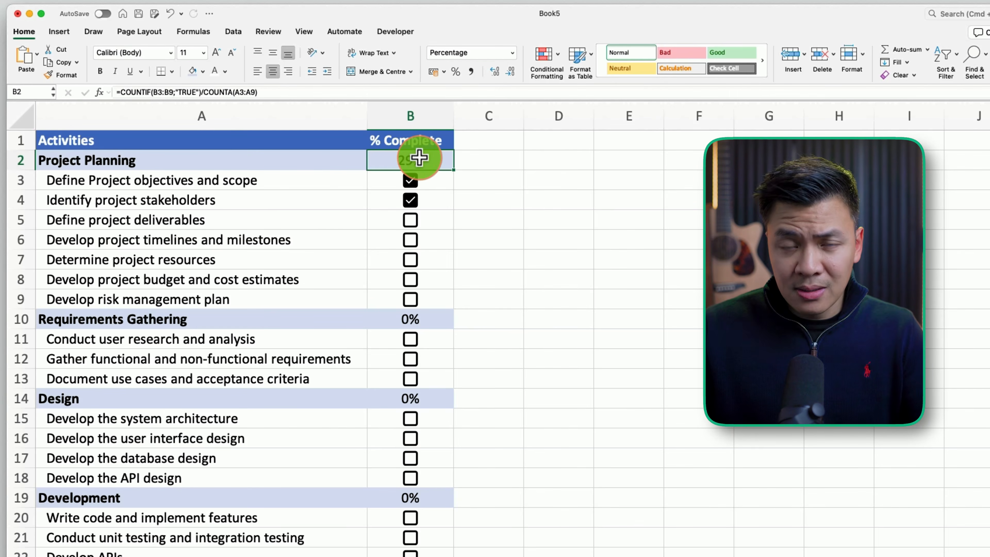
# Apply green solid-fill data bars to the completion percentages in the section header rows of column B.
pyautogui.click(555, 63)
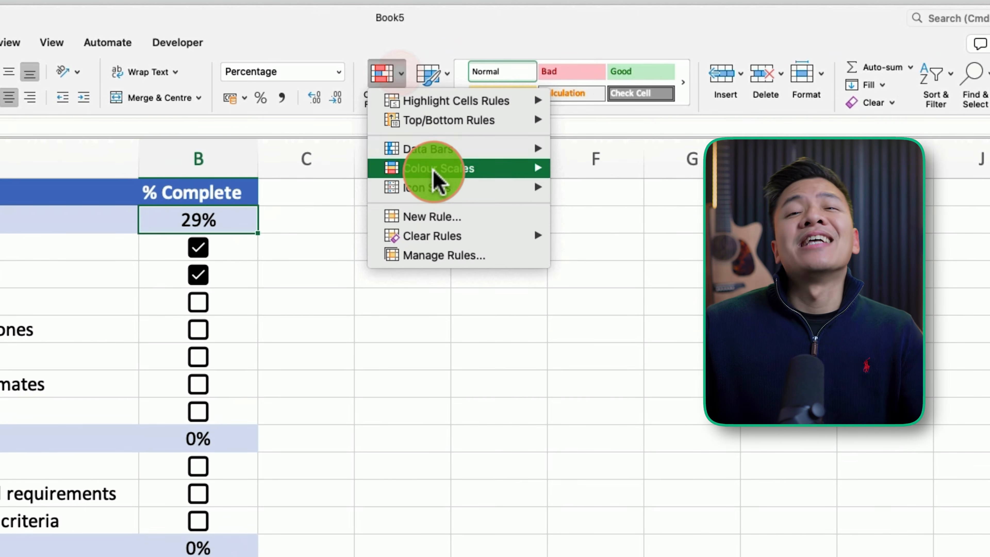
pyautogui.moveTo(594, 116)
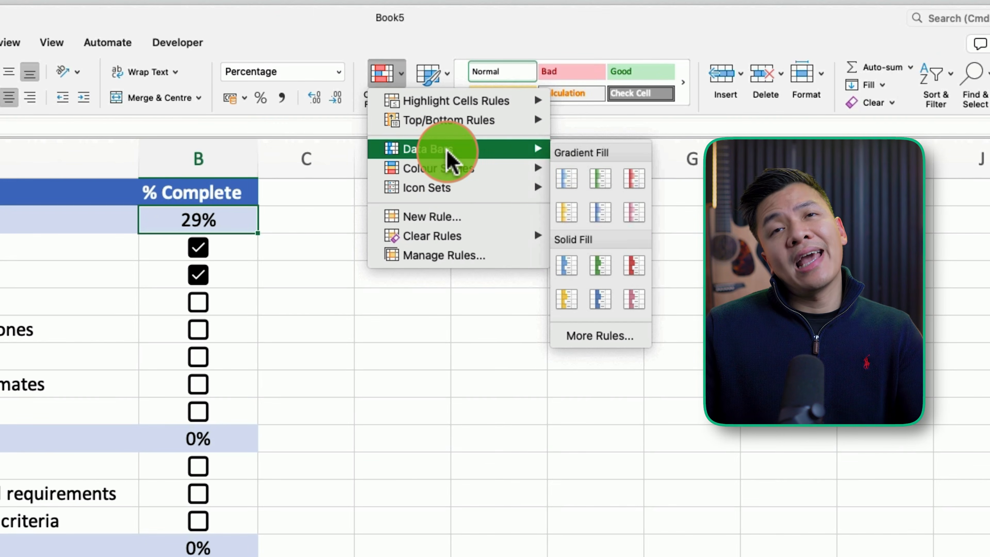
pyautogui.click(600, 260)
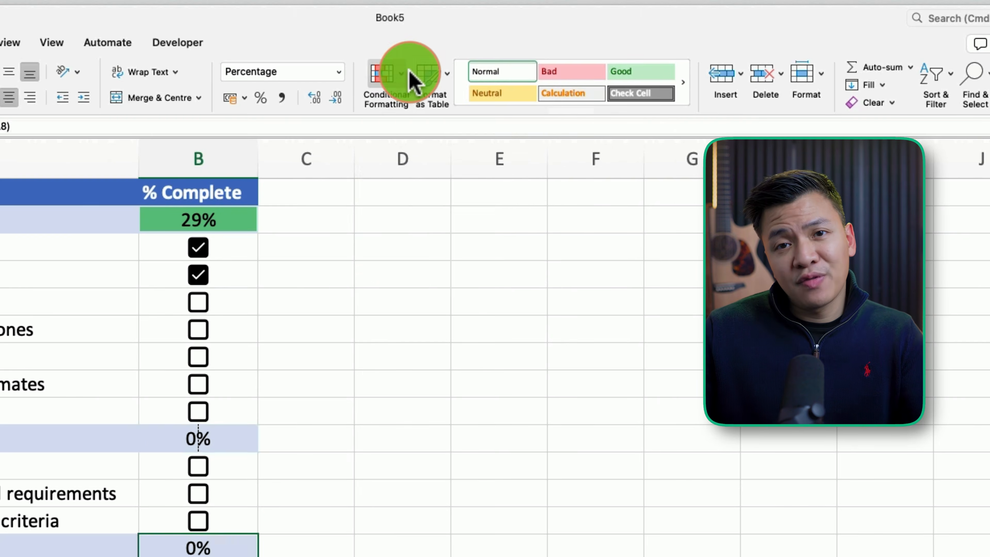
pyautogui.click(409, 76)
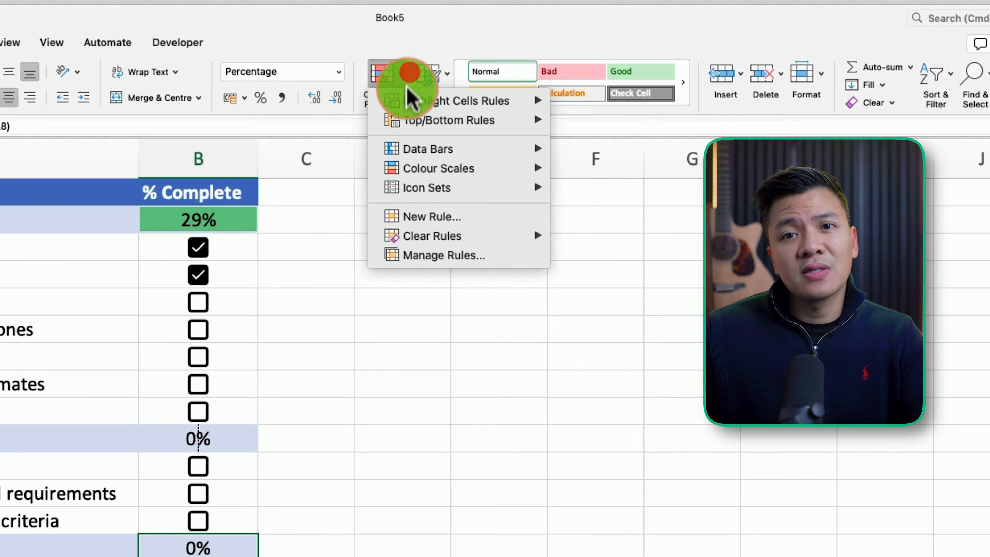
pyautogui.moveTo(429, 150)
pyautogui.click(581, 265)
# Tick the first task of Requirements Gathering, Design and Development (B11, B15 and B20).
pyautogui.click(199, 468)
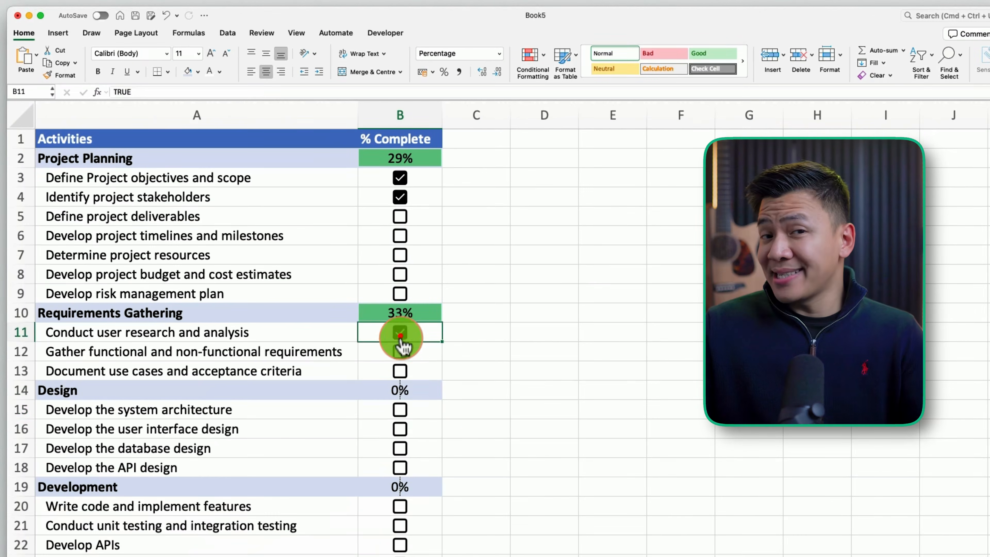
pyautogui.click(400, 410)
pyautogui.click(400, 507)
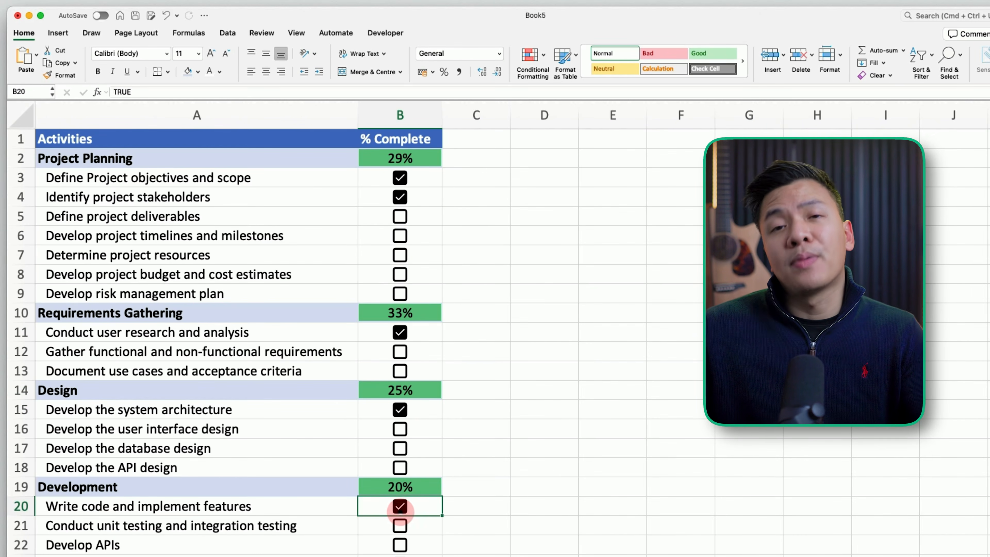
# Tick the Project Planning checkboxes for project deliverables, timelines and milestones, and project resources (B5, B6 and B7).
pyautogui.click(400, 216)
pyautogui.click(400, 236)
pyautogui.click(402, 256)
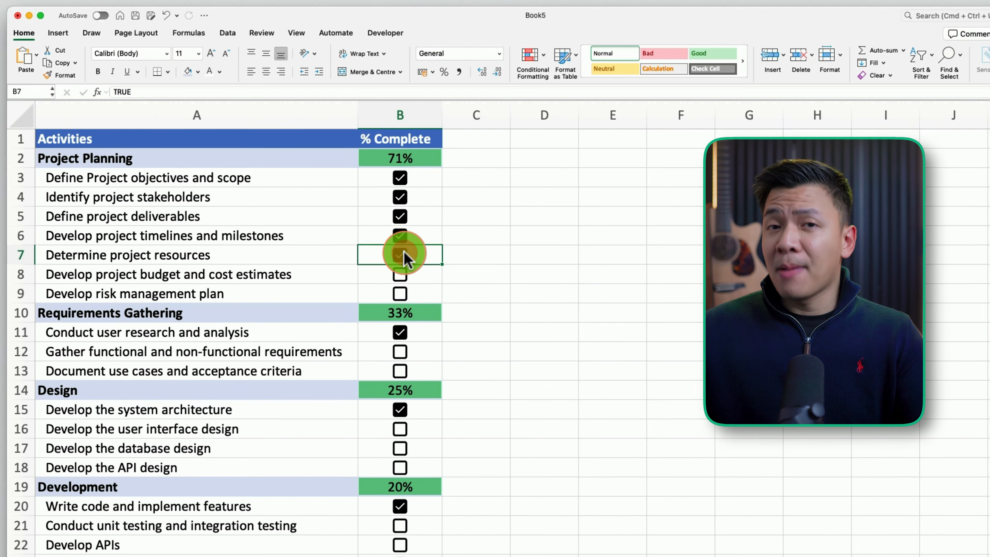
# Tick the second task of Requirements Gathering, Design and Development (B12, B16 and B21).
pyautogui.click(400, 352)
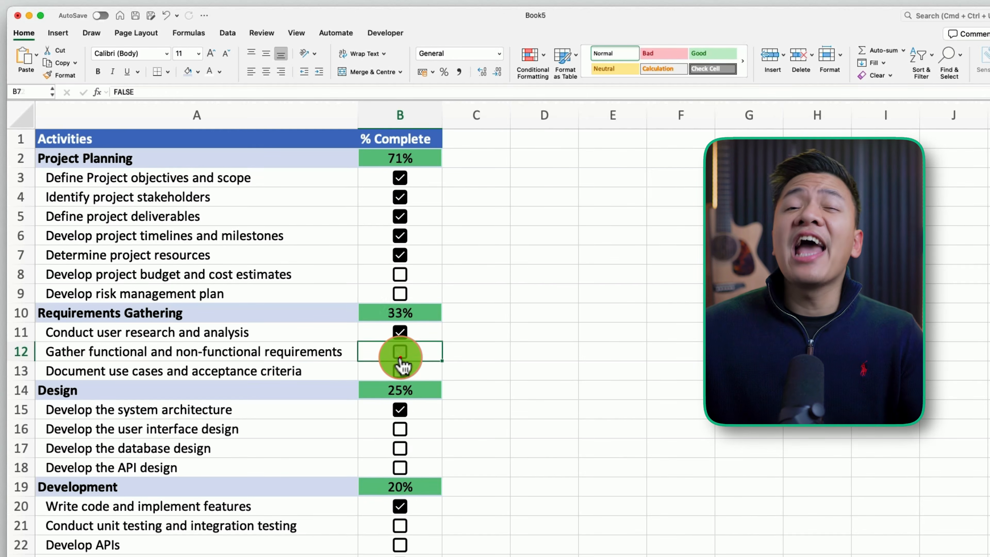
pyautogui.click(400, 429)
pyautogui.click(400, 525)
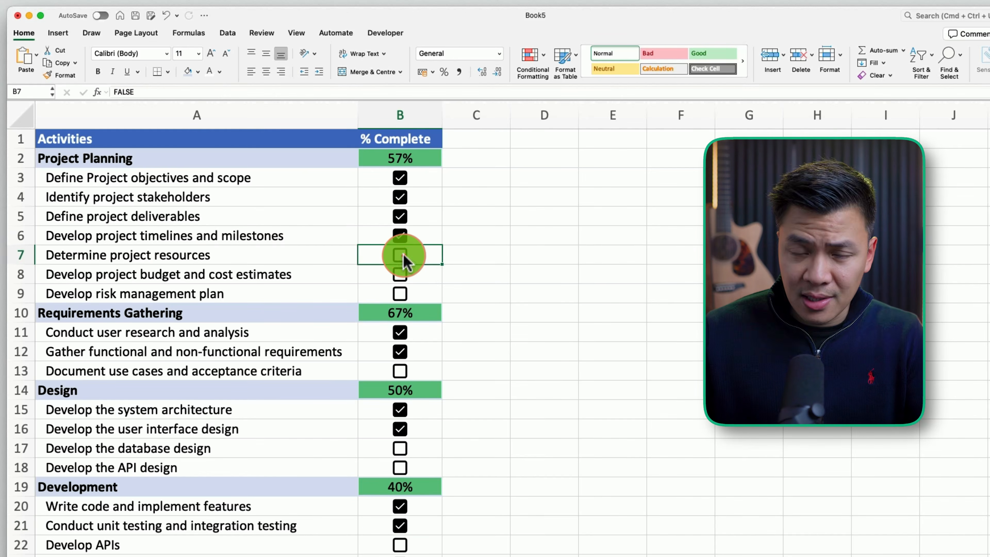
# Clear the Project Planning checkboxes in B5, B6 and B7.
pyautogui.click(401, 236)
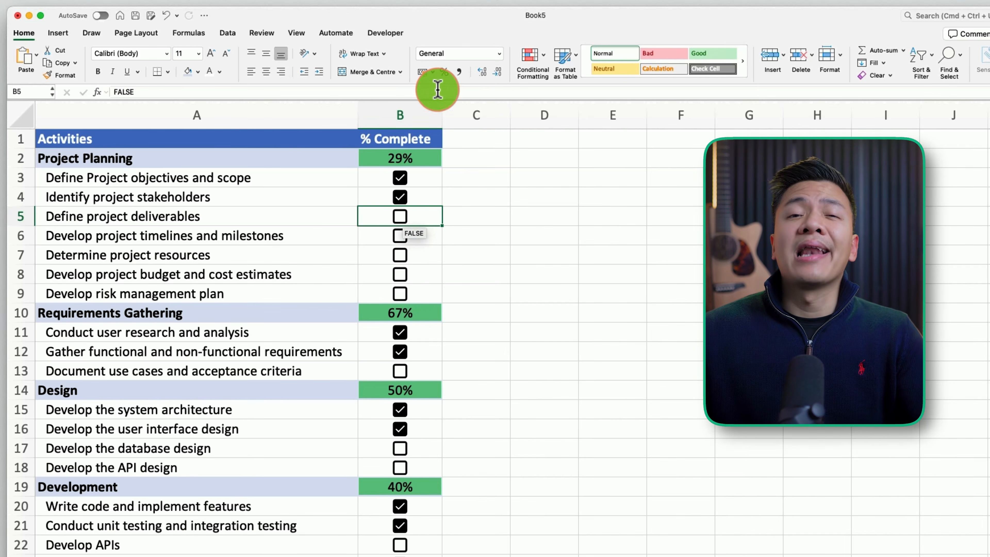
# Edit the data bar rule for B25 among column B's conditional formatting rules, setting its minimum to type Number with value 0.
pyautogui.click(421, 112)
pyautogui.click(542, 70)
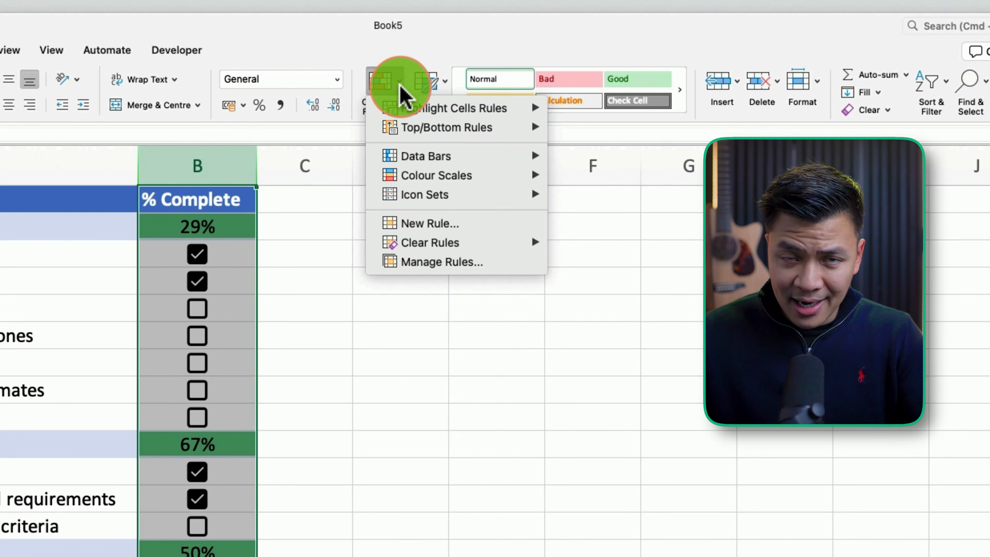
pyautogui.click(412, 258)
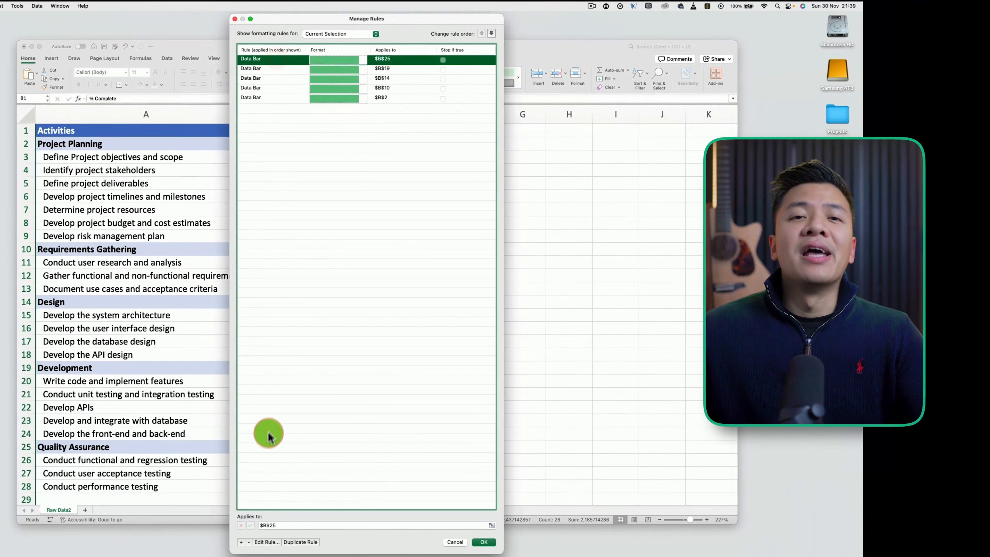
pyautogui.click(271, 541)
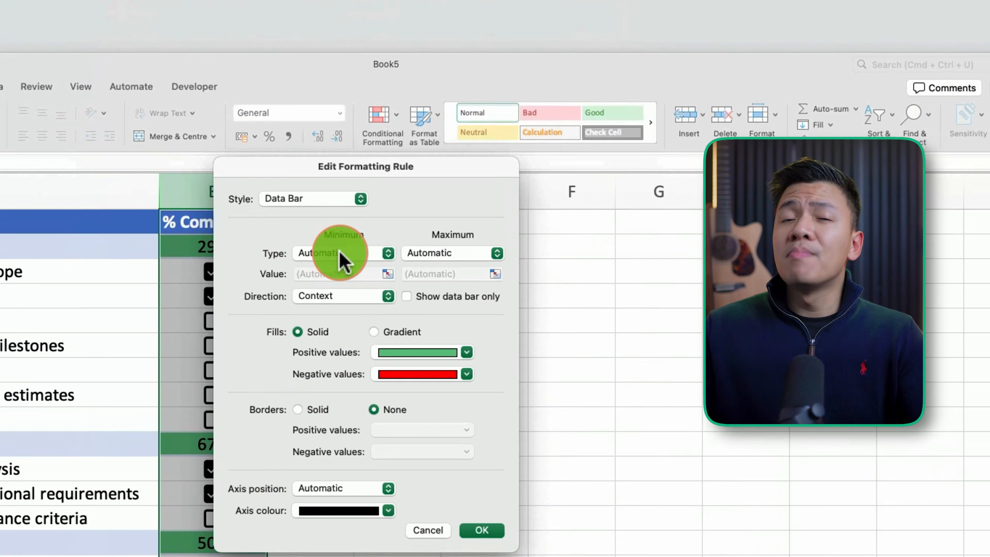
pyautogui.click(353, 147)
pyautogui.click(349, 194)
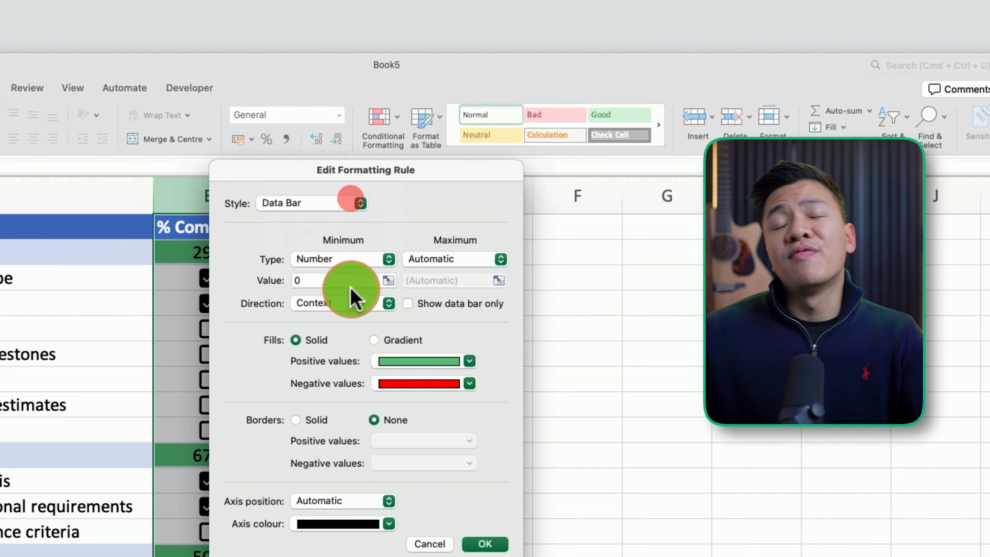
# Set the rule's maximum to type Number with value 1, and give the remaining data bar rules the same limits.
pyautogui.click(482, 259)
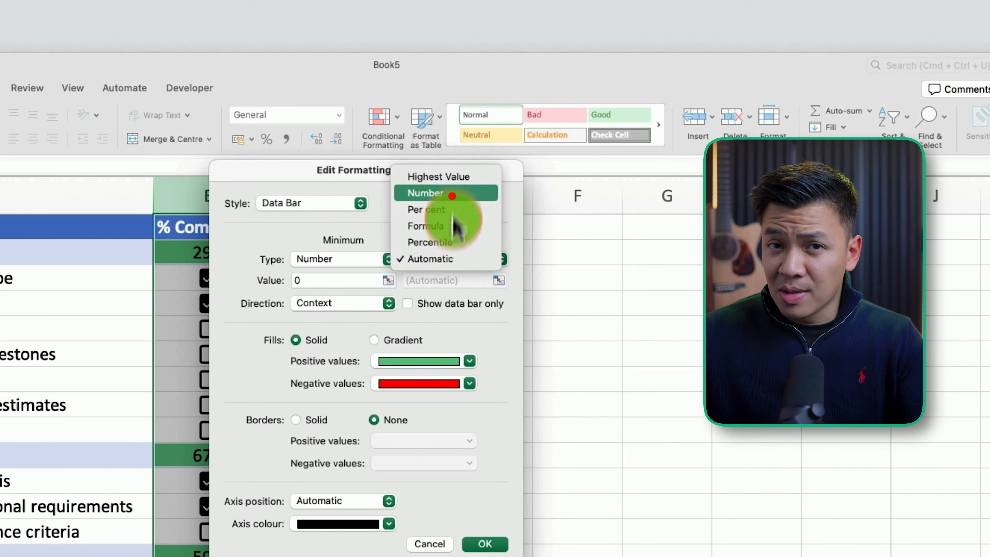
pyautogui.click(449, 193)
pyautogui.click(431, 280)
pyautogui.write('1')
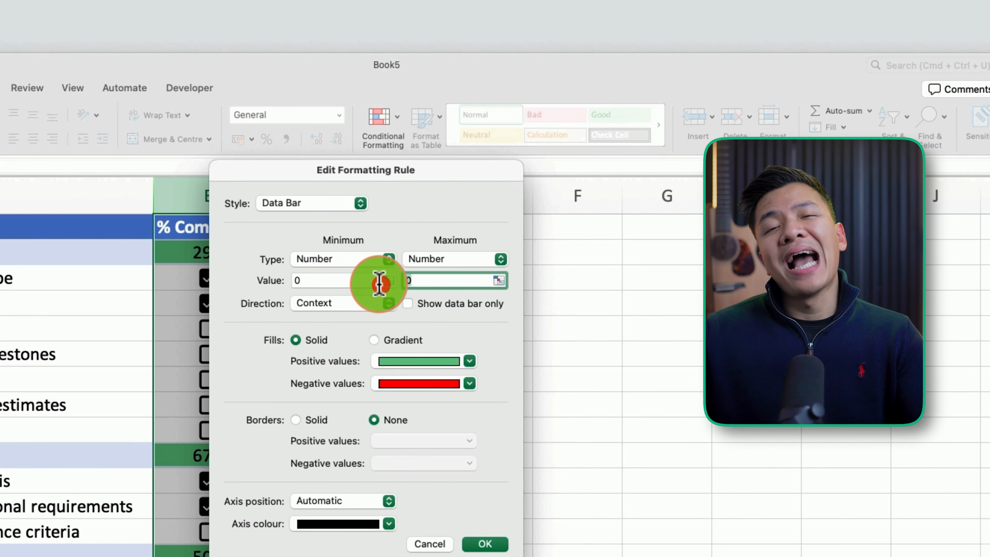
pyautogui.click(485, 544)
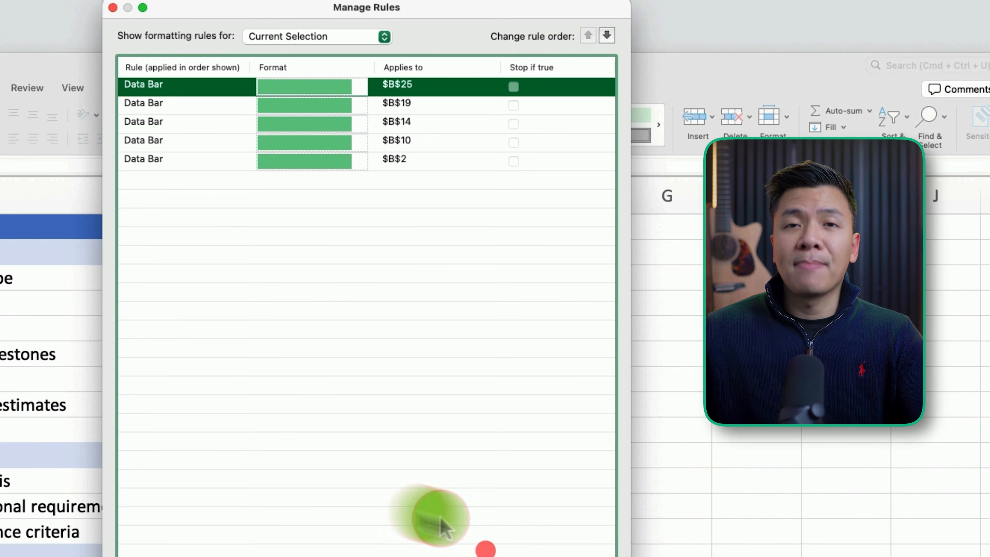
pyautogui.click(197, 105)
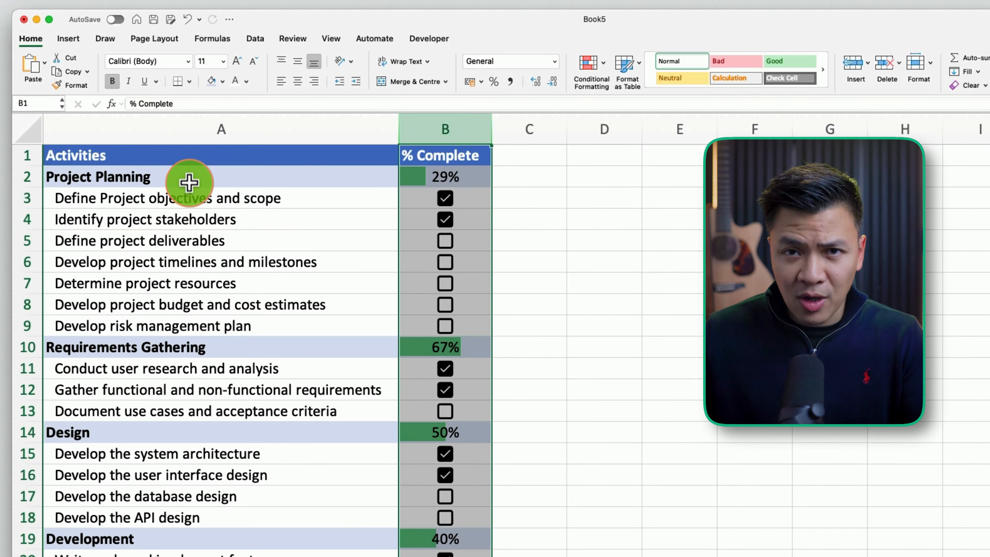
# Create a Classic conditional formatting rule for the activities from A2 down, using a formula to determine which cells to format.
pyautogui.moveTo(192, 176); pyautogui.dragTo(187, 554)
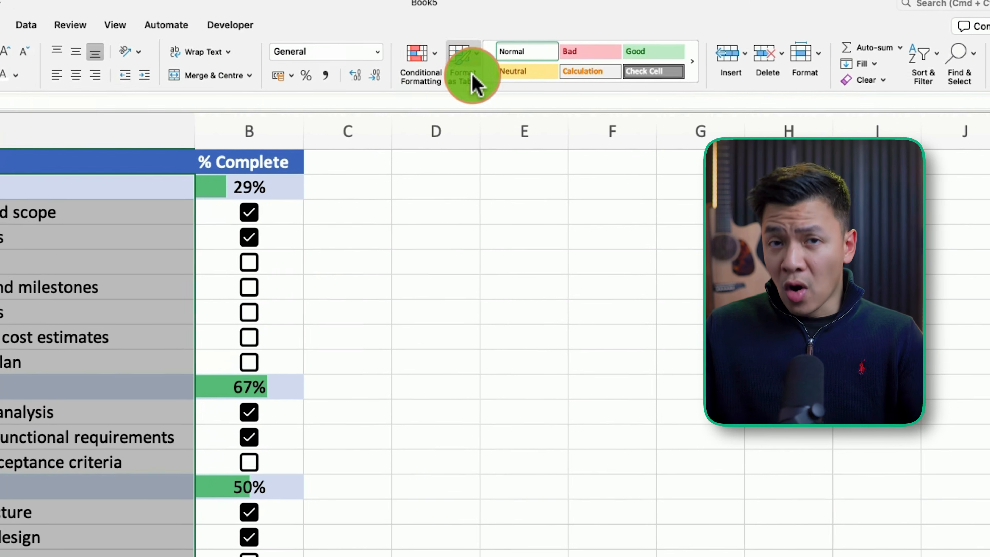
pyautogui.click(579, 63)
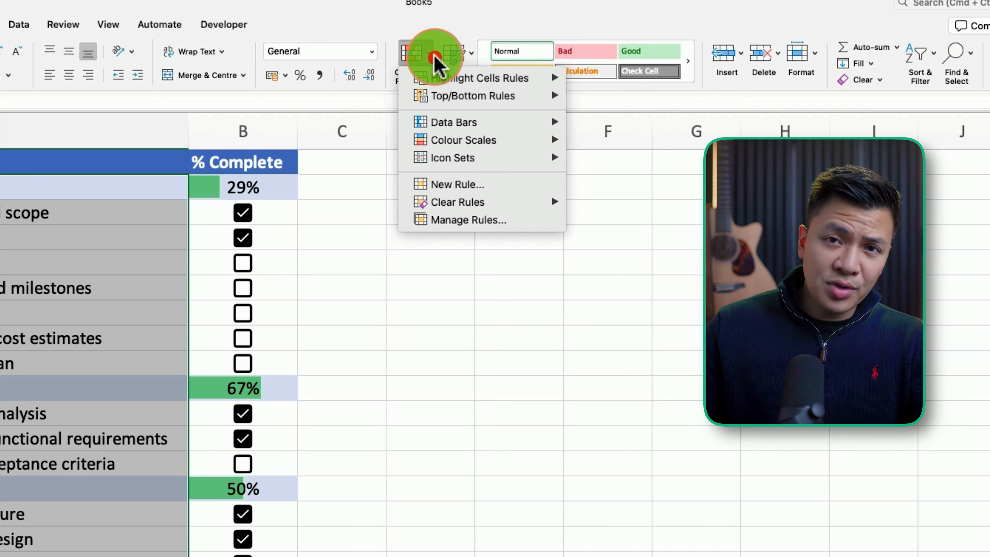
pyautogui.click(444, 191)
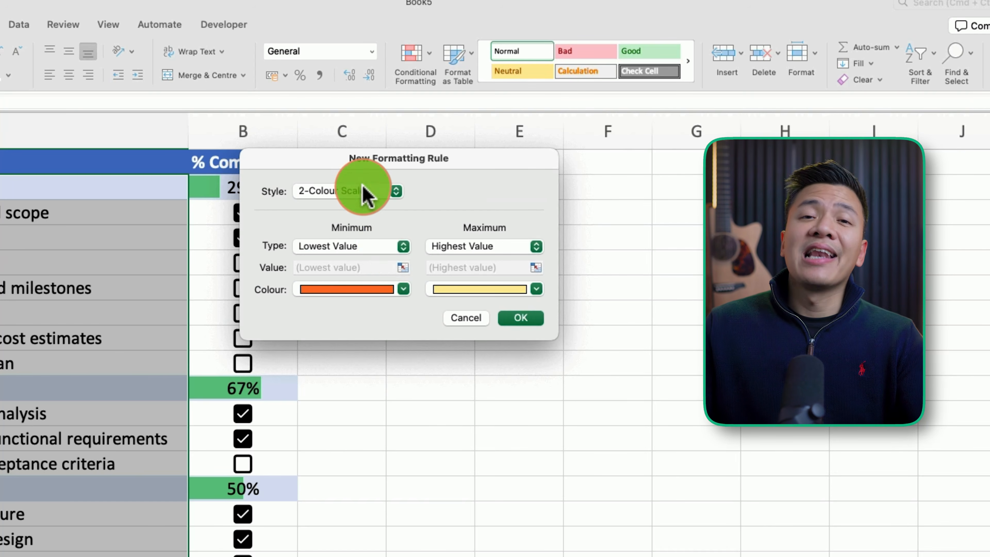
pyautogui.click(360, 195)
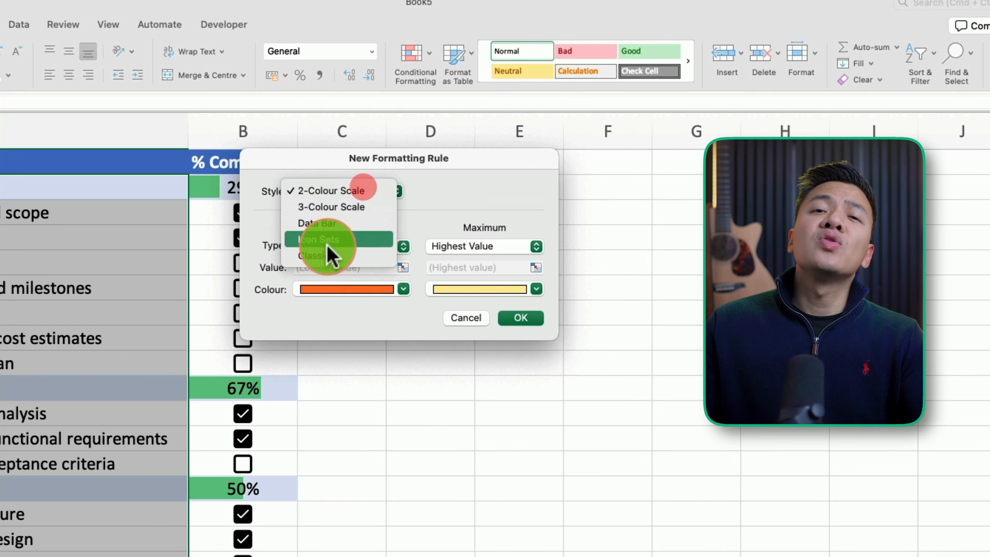
pyautogui.click(324, 257)
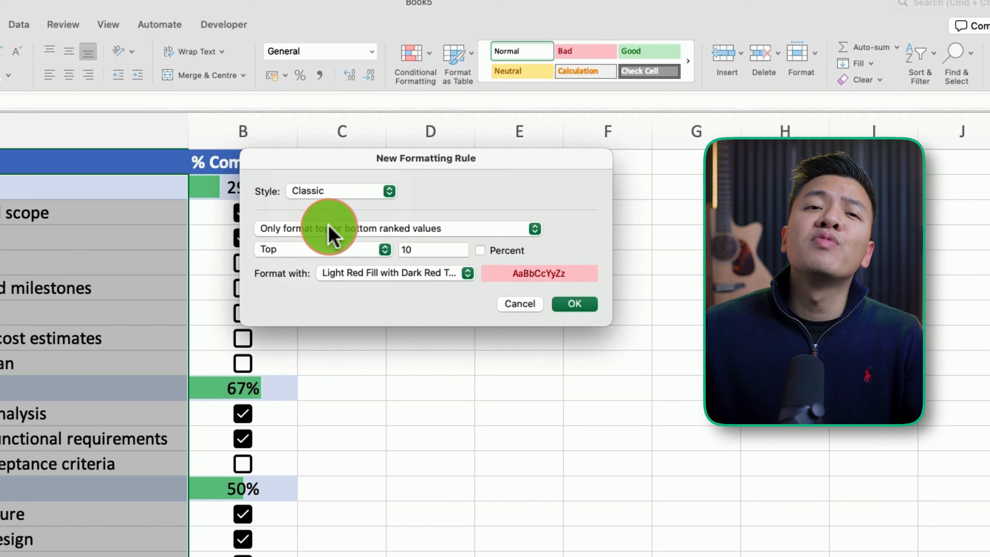
pyautogui.click(331, 229)
pyautogui.click(315, 277)
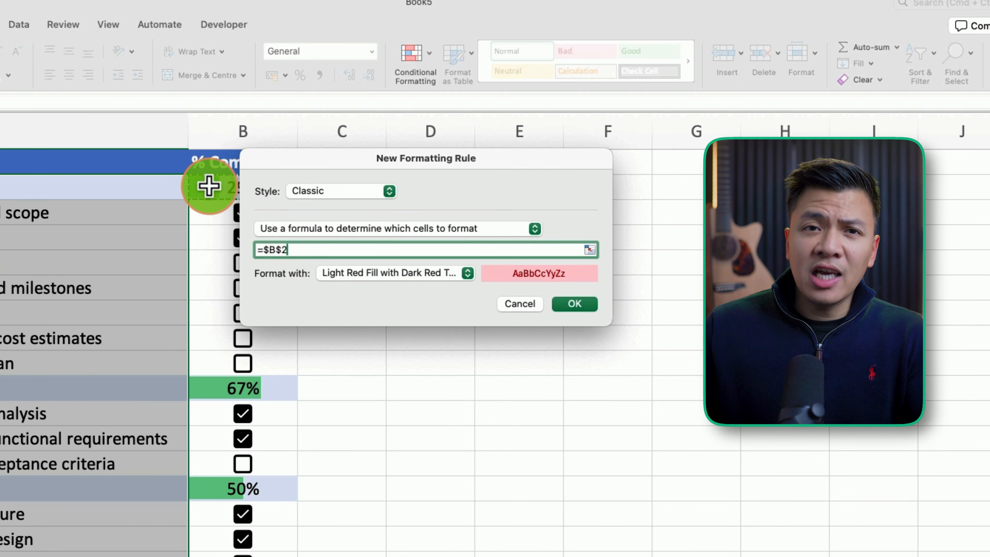
# Set the rule's formula to =$B2=1 with Green Fill with Dark Green Text, and apply it.
pyautogui.click(305, 250)
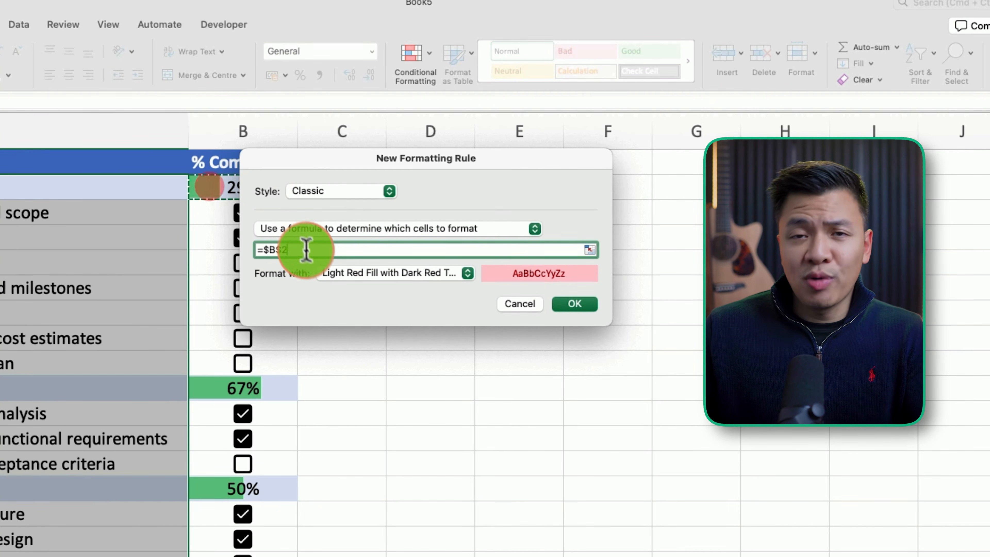
pyautogui.click(289, 247)
pyautogui.press('BackSpace')
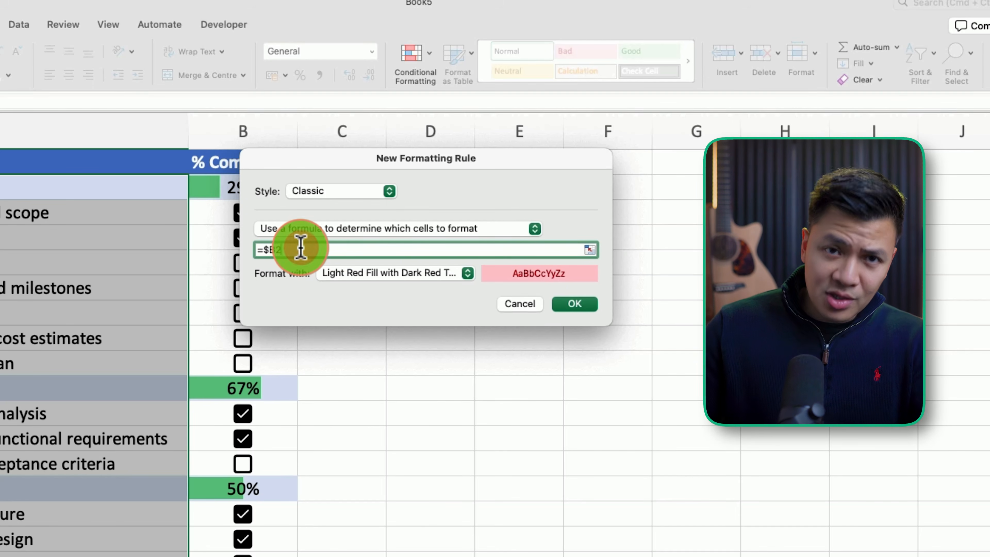
pyautogui.write('=1')
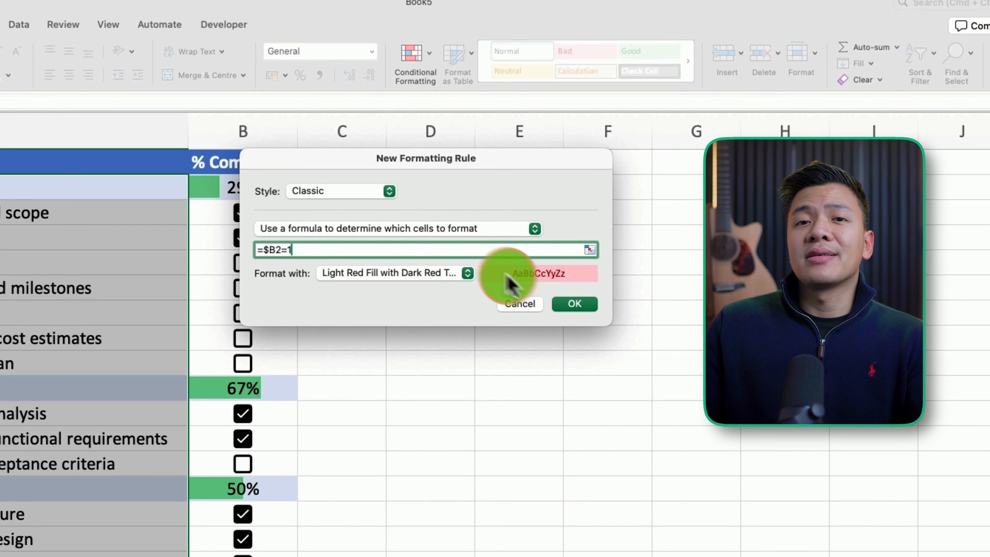
pyautogui.click(468, 273)
pyautogui.click(371, 308)
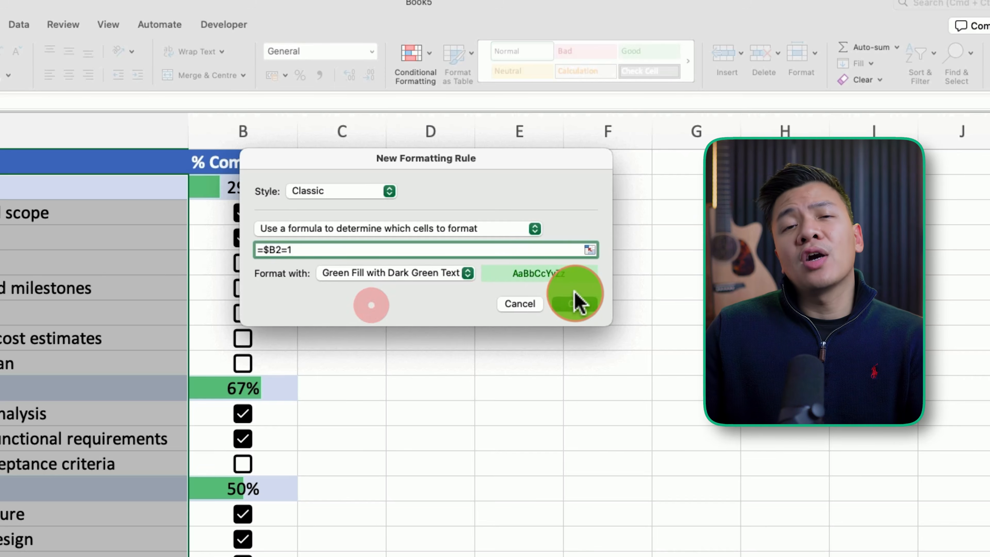
pyautogui.click(577, 306)
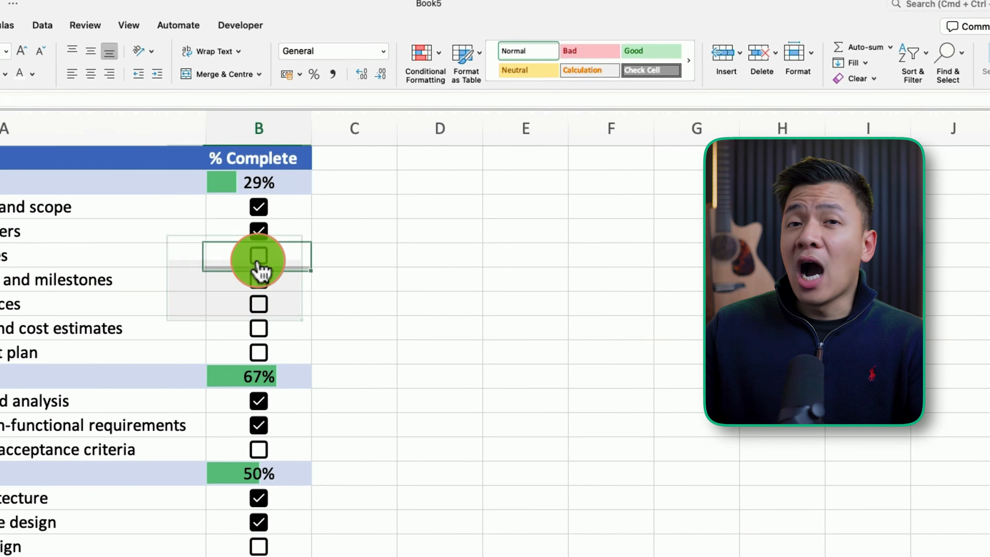
# Tick the remaining Project Planning tasks in B5 through B9.
pyautogui.click(258, 255)
pyautogui.click(259, 279)
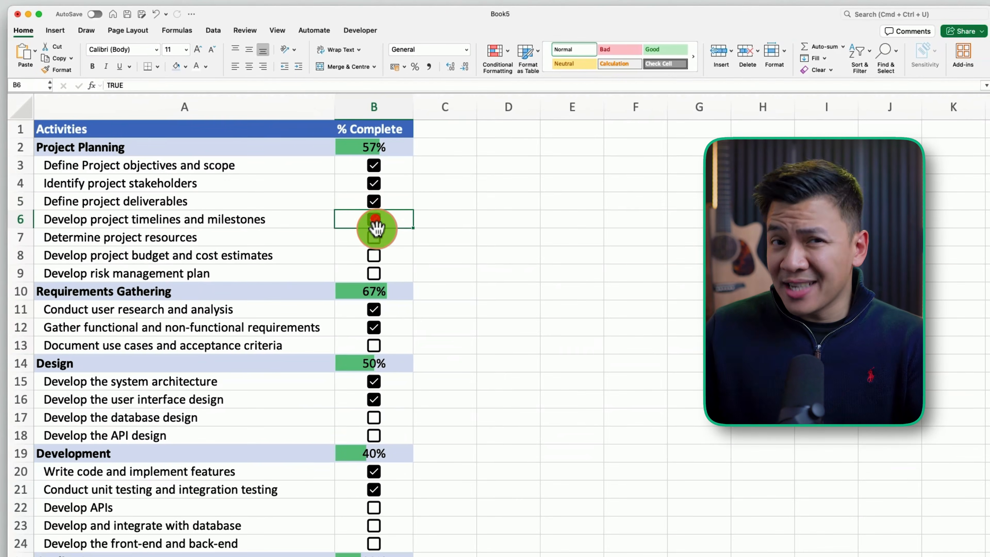
pyautogui.click(258, 304)
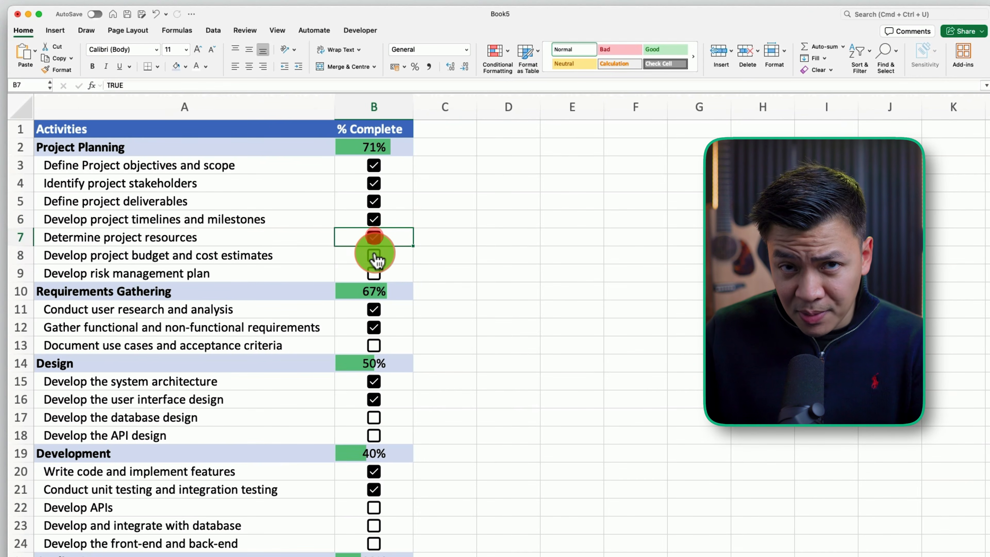
pyautogui.click(373, 256)
pyautogui.click(374, 273)
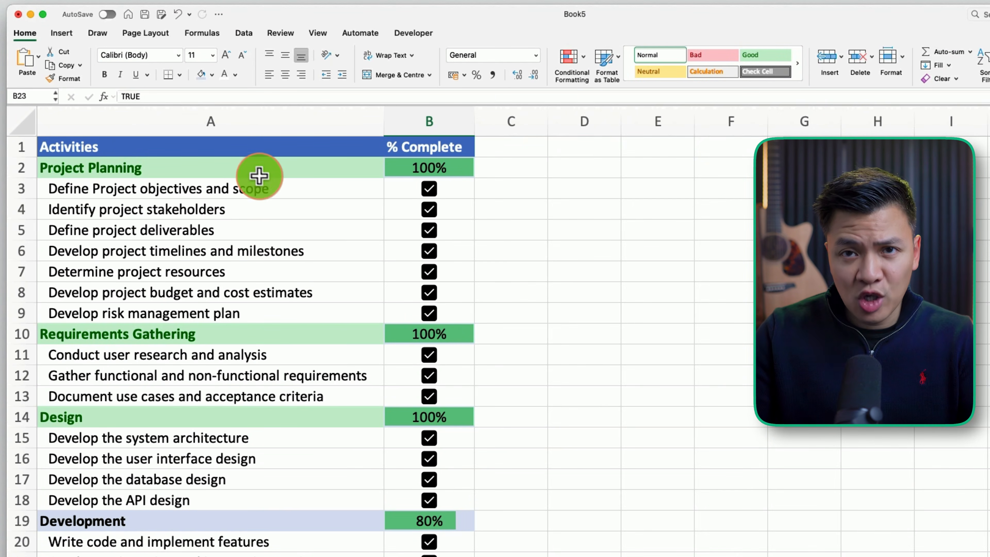
# Insert a 2-D clustered bar chart from the section names and percentages in rows 2, 10, 14, 19 and 25.
pyautogui.moveTo(252, 171); pyautogui.dragTo(444, 173)
pyautogui.moveTo(156, 332); pyautogui.dragTo(408, 335)
pyautogui.moveTo(188, 412); pyautogui.dragTo(406, 418)
pyautogui.moveTo(260, 514); pyautogui.dragTo(425, 524)
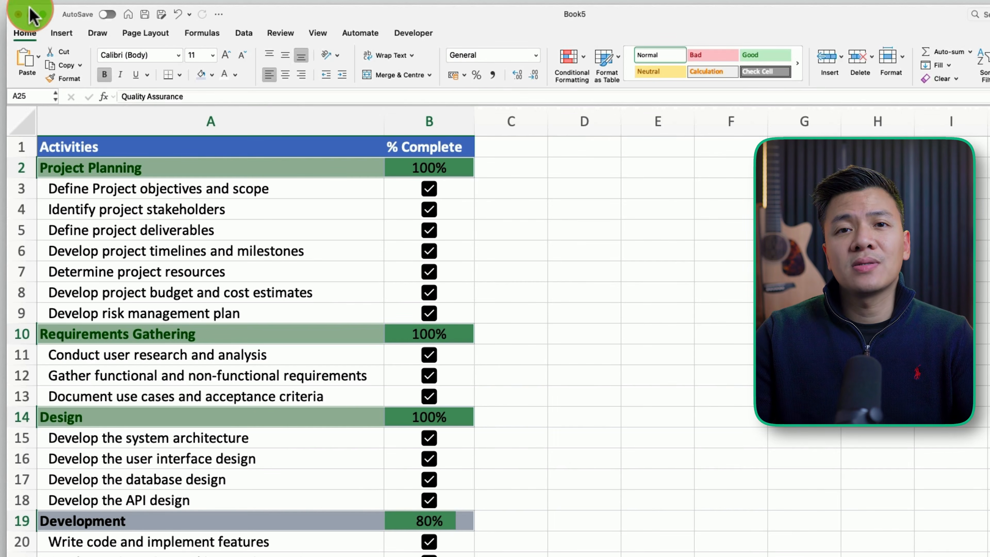
pyautogui.click(53, 36)
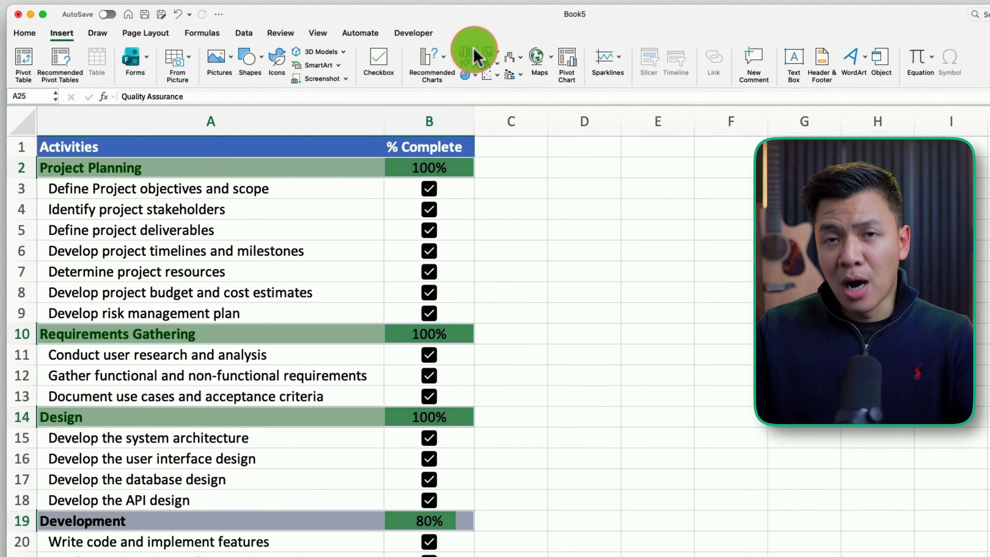
pyautogui.click(478, 57)
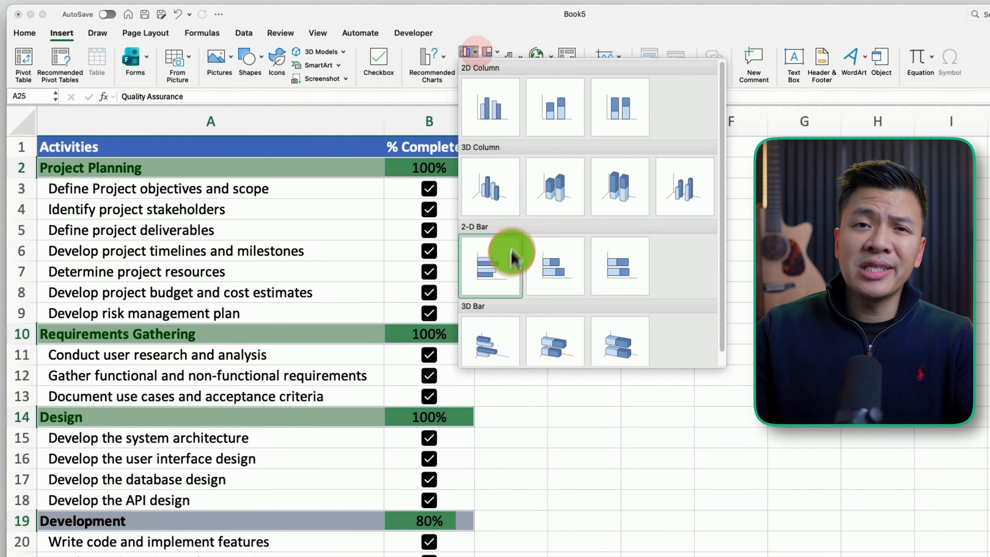
pyautogui.click(502, 273)
# Remove the chart's horizontal axis and vertical gridlines, and add data labels to the bars.
pyautogui.click(791, 451)
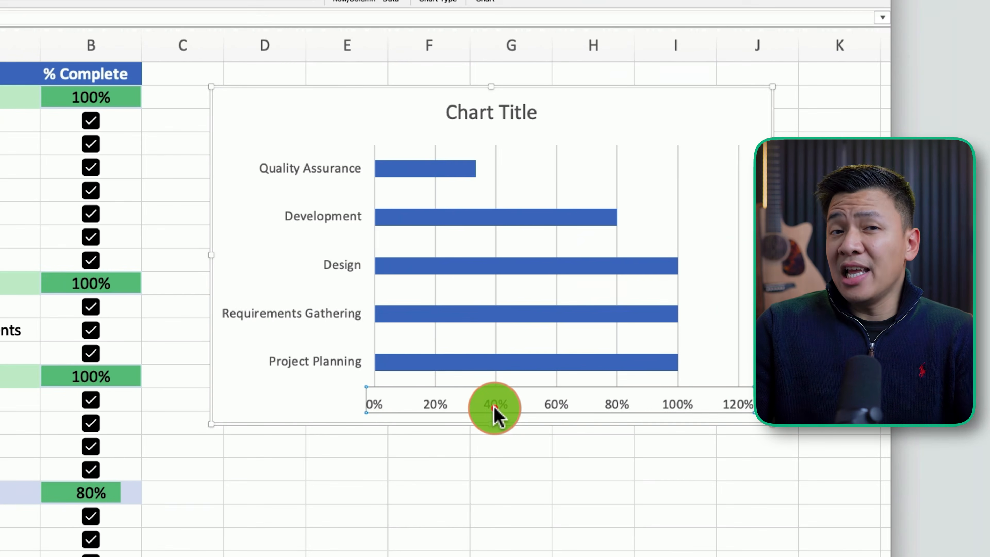
pyautogui.press('Delete')
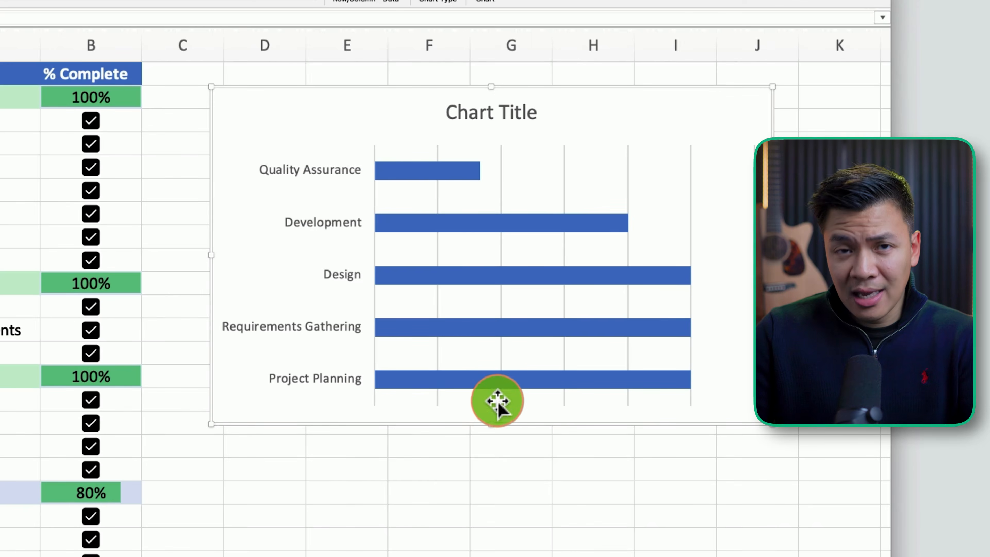
pyautogui.rightClick(467, 175)
pyautogui.click(495, 278)
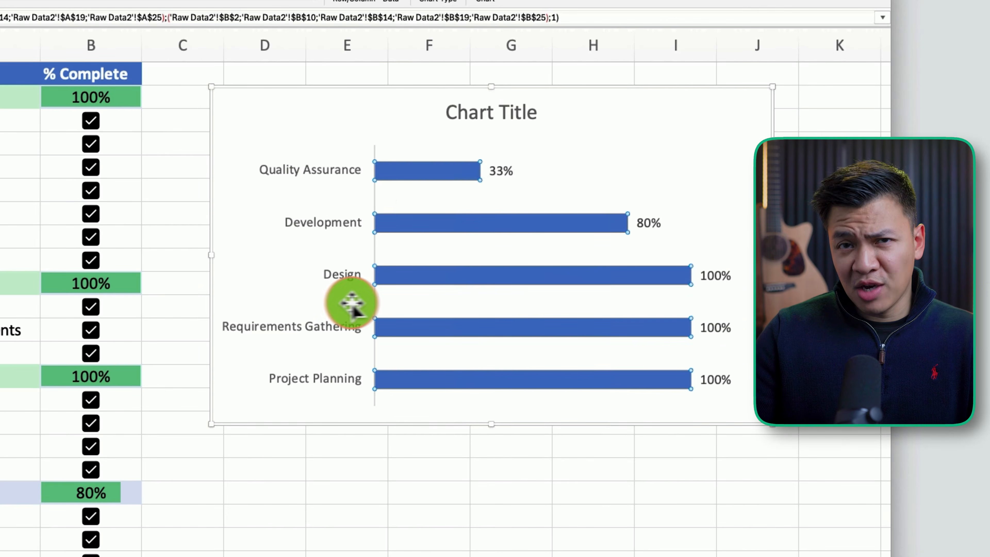
# Put the chart's vertical axis categories in reverse order and change the chart title to Progress Tracker.
pyautogui.click(308, 224)
pyautogui.click(290, 175)
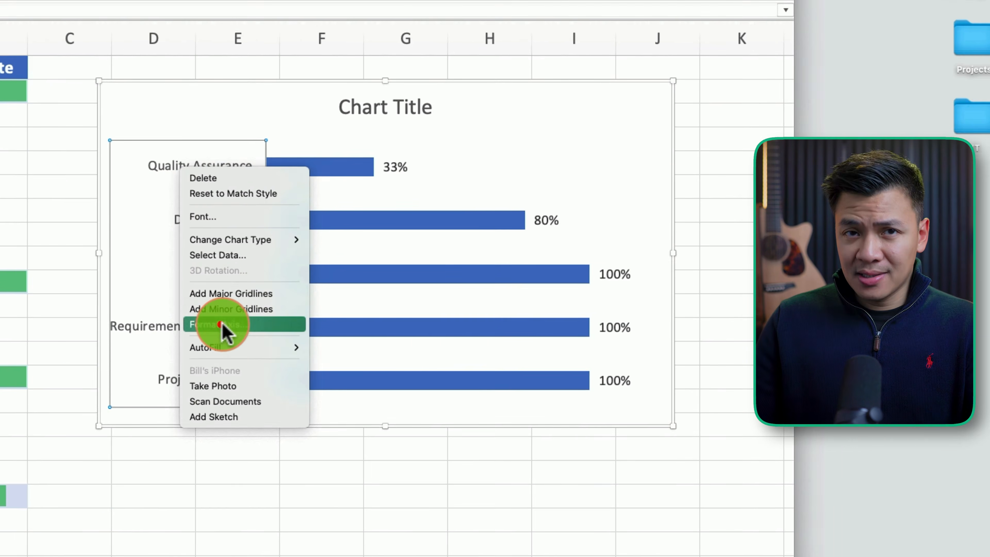
pyautogui.click(224, 329)
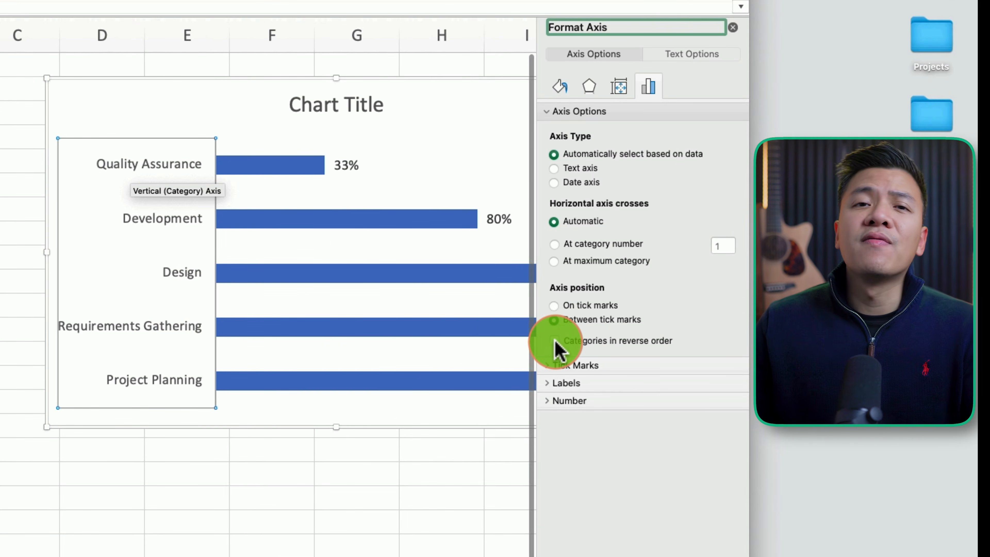
pyautogui.click(555, 341)
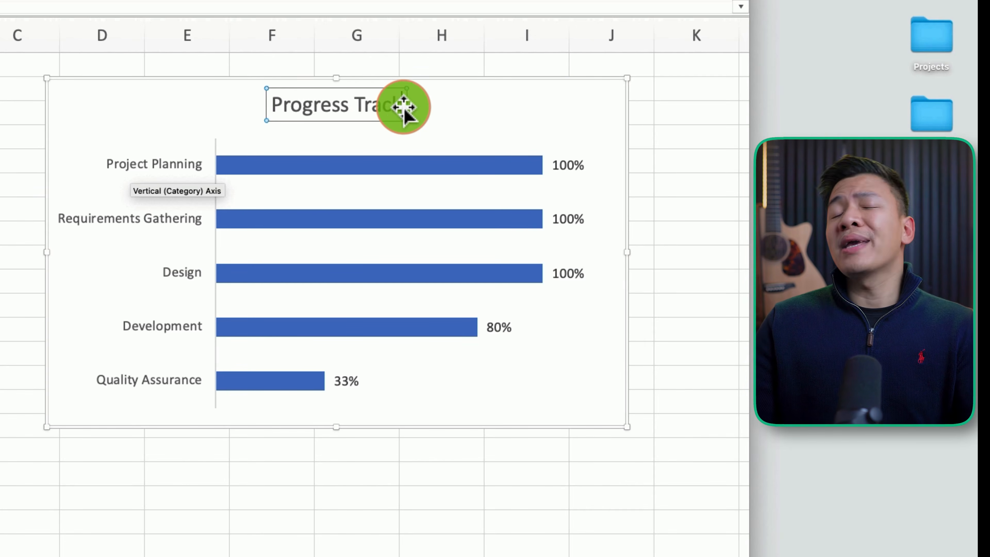
pyautogui.click(316, 480)
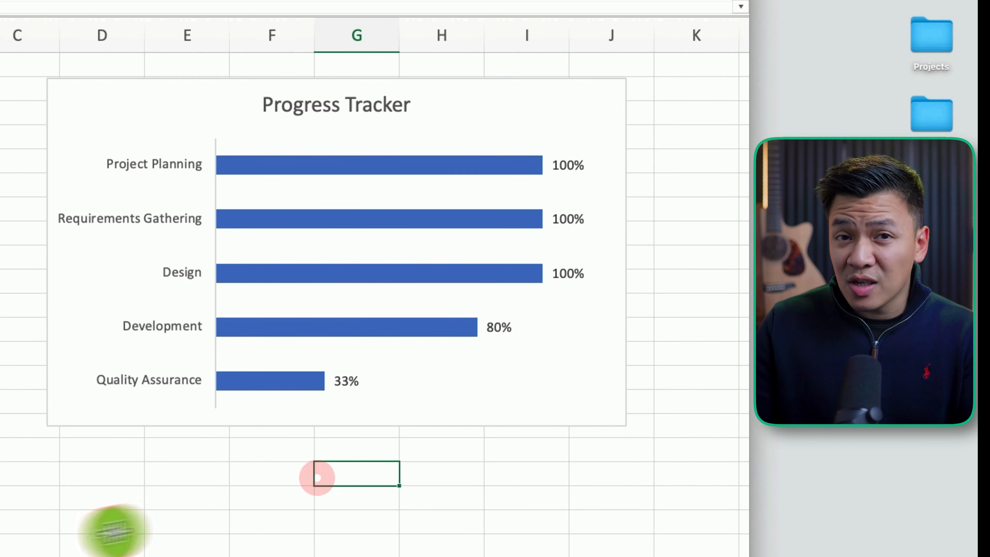